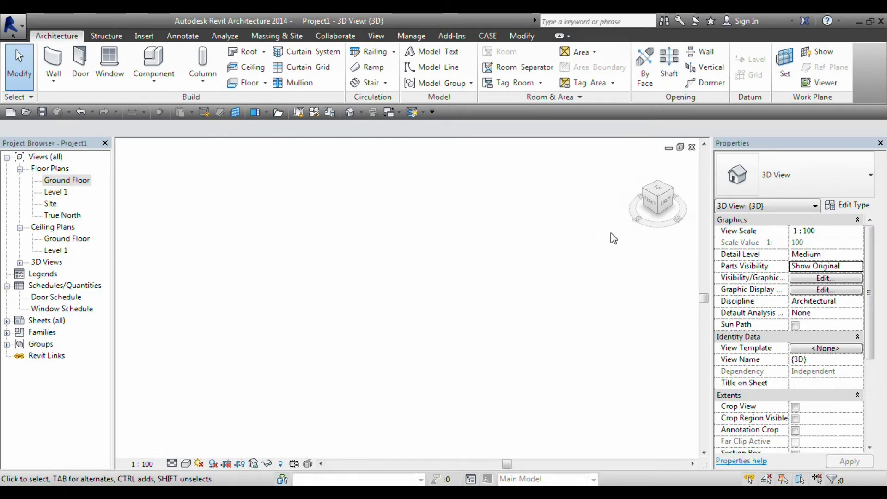
Step: Start a new in-place mass from the Massing & Site tab
left_click(271, 40)
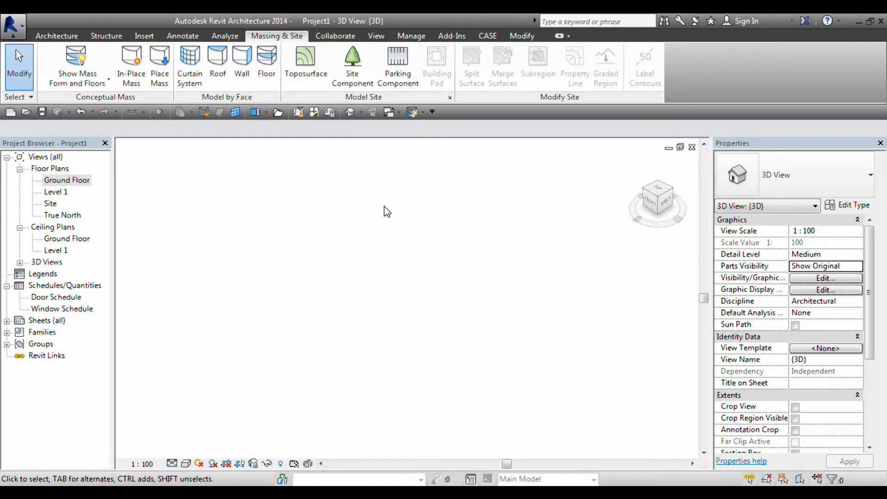
left_click(139, 81)
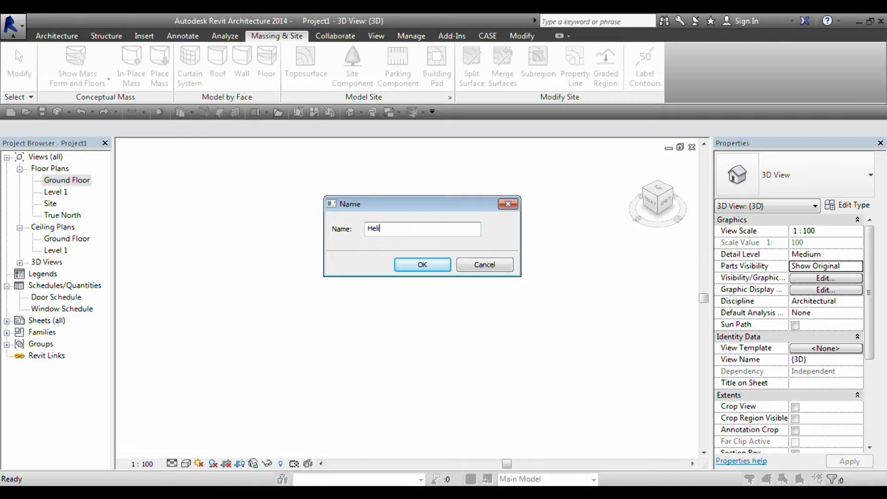
Step: Accept the name Helix and draw a 5000 mm reference line on the Ground Floor
left_click(428, 267)
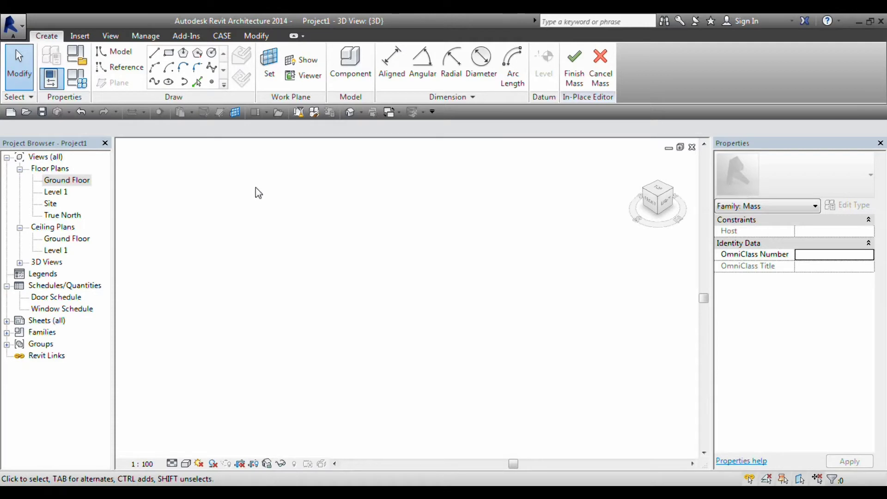
left_click(126, 74)
left_click(312, 248)
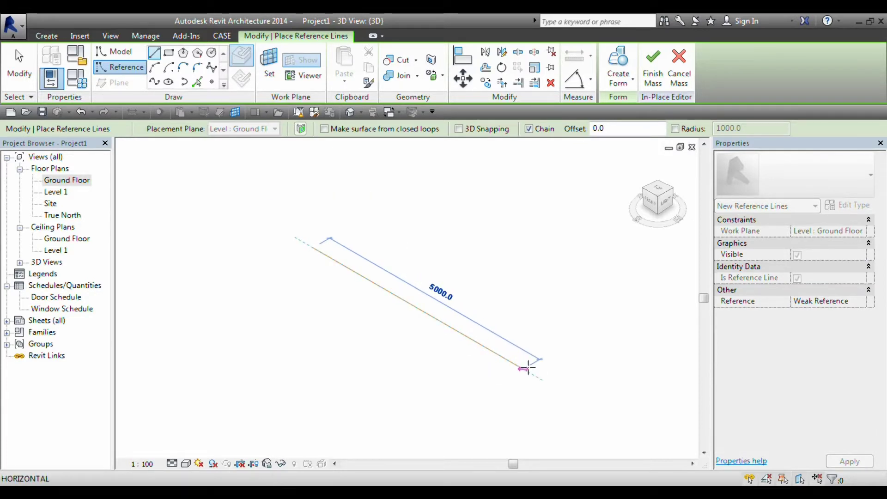
left_click(526, 368)
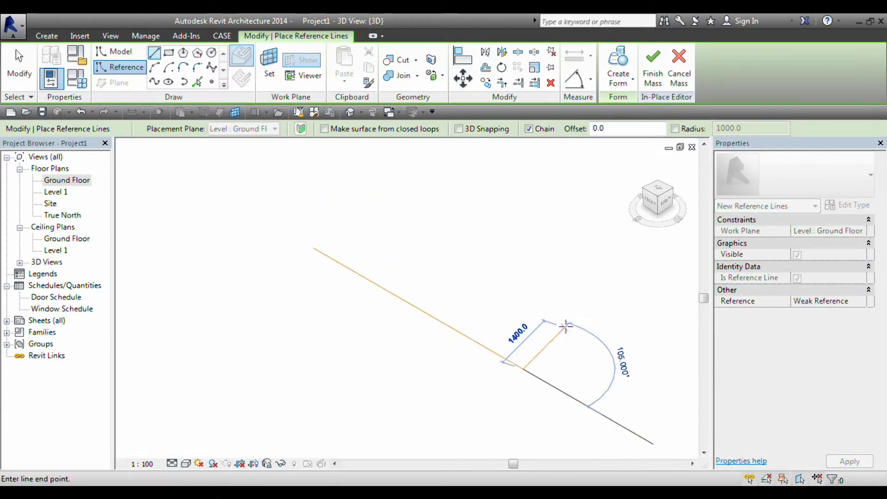
left_click(114, 51)
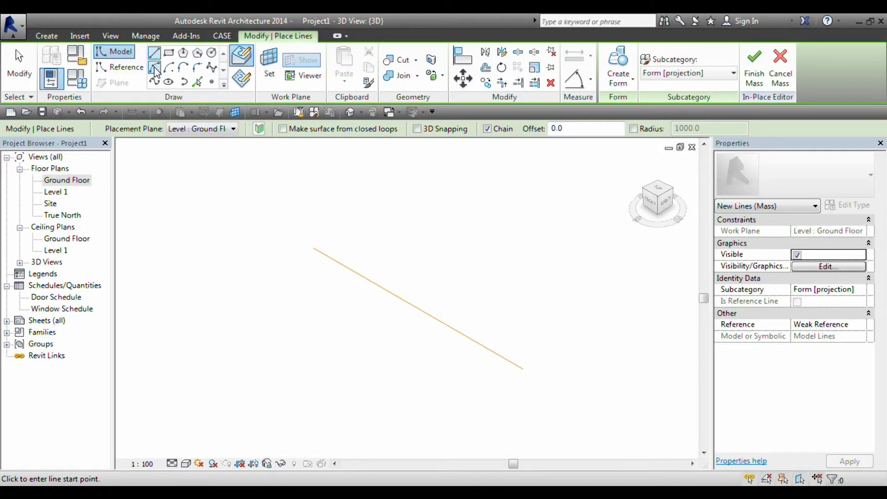
Step: Draw a 180° Start-End-Radius arc of radius 2500 between the reference line's endpoints
left_click(155, 68)
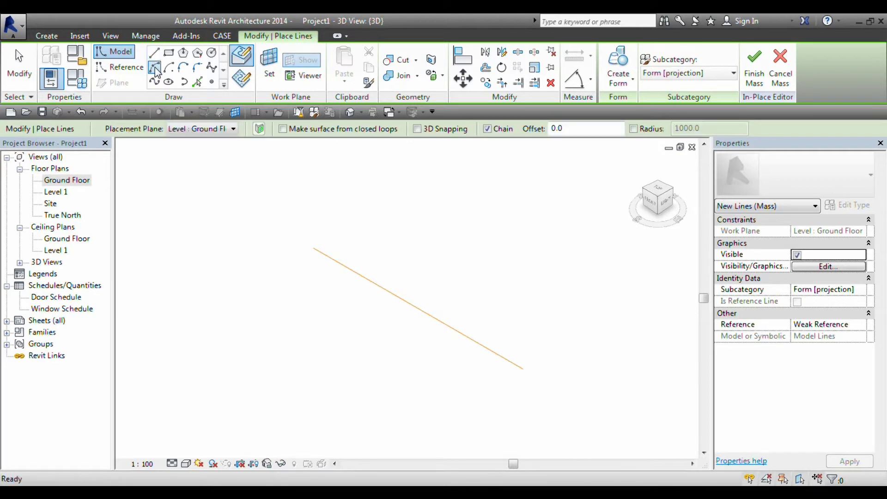
left_click(313, 248)
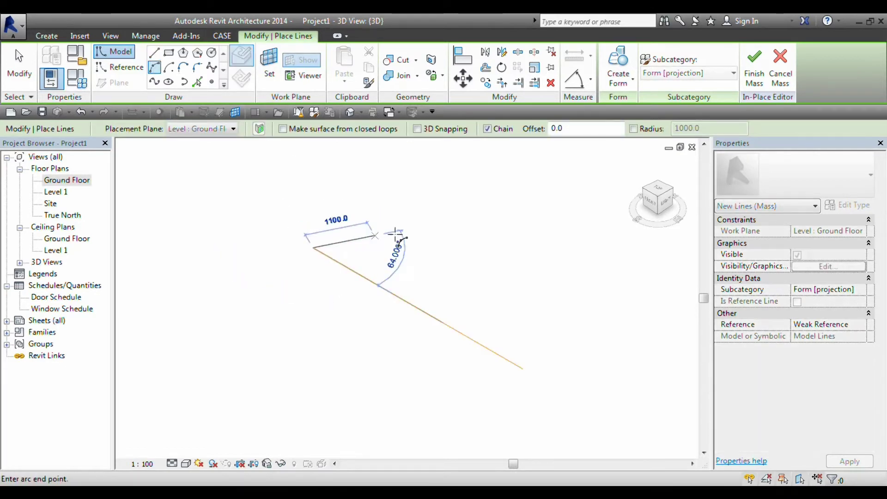
left_click(524, 369)
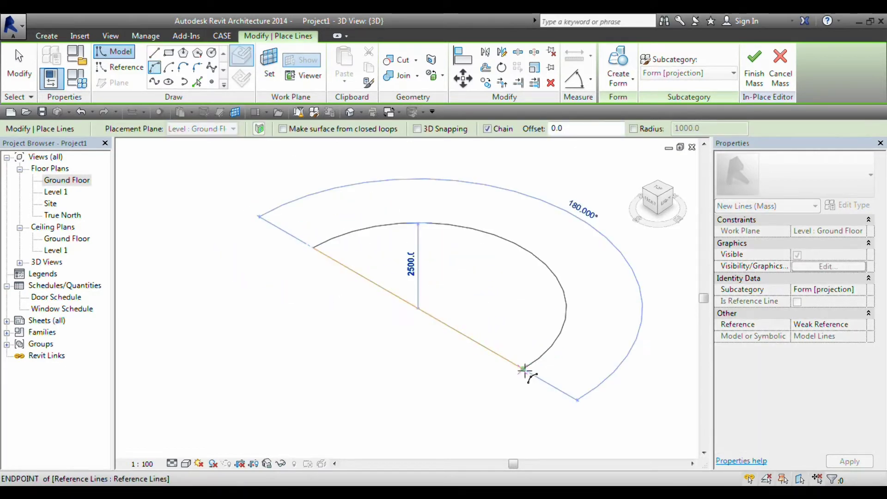
left_click(470, 237)
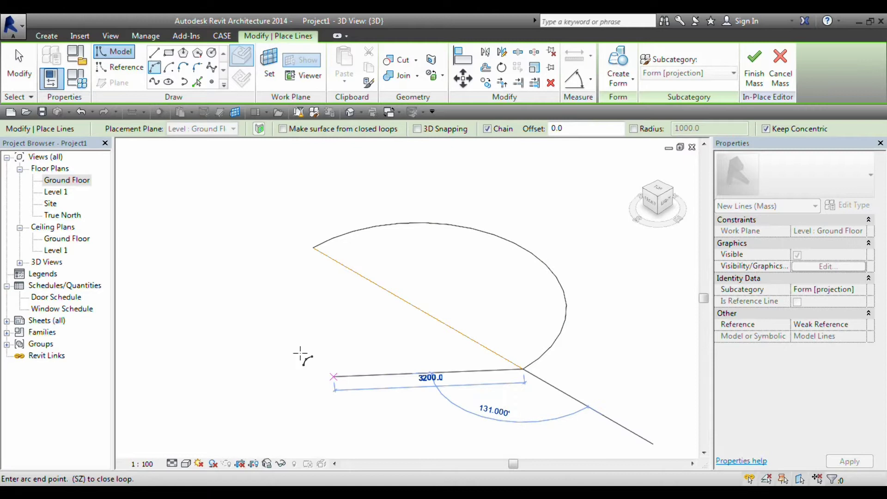
left_click(19, 65)
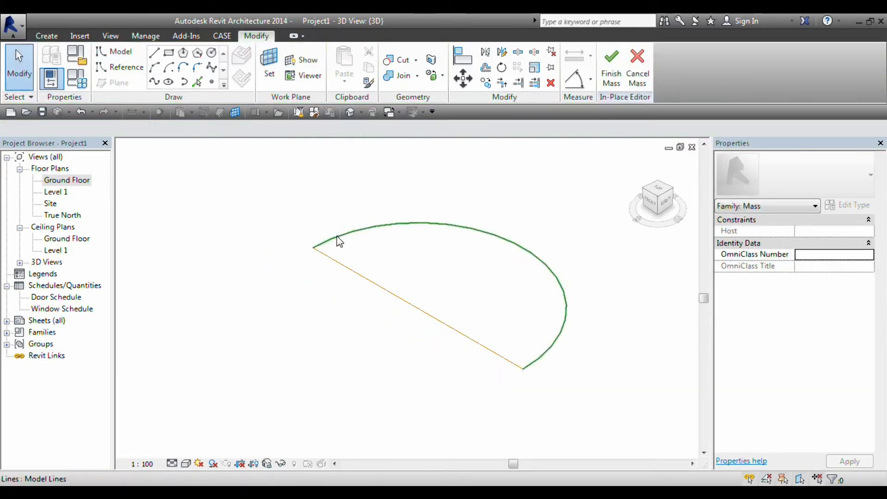
Step: Use the reference line as work plane and draw radius-400 circles at both its ends
left_click(270, 65)
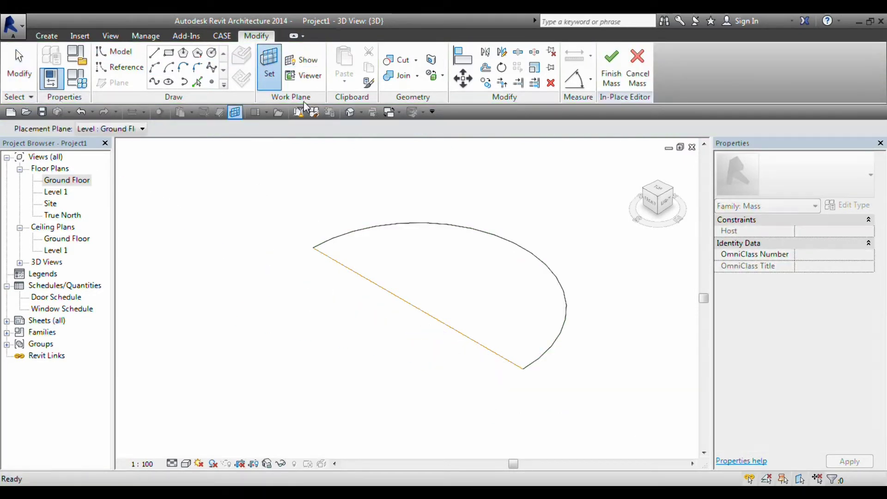
left_click(324, 255)
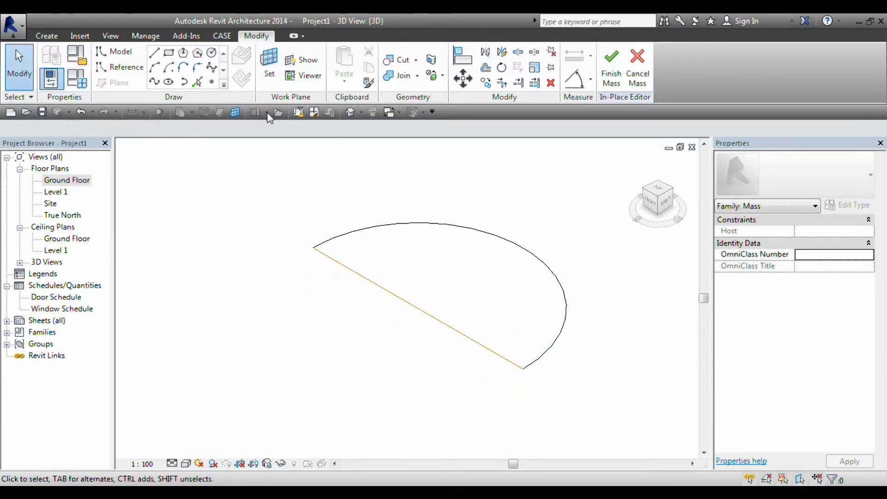
left_click(212, 53)
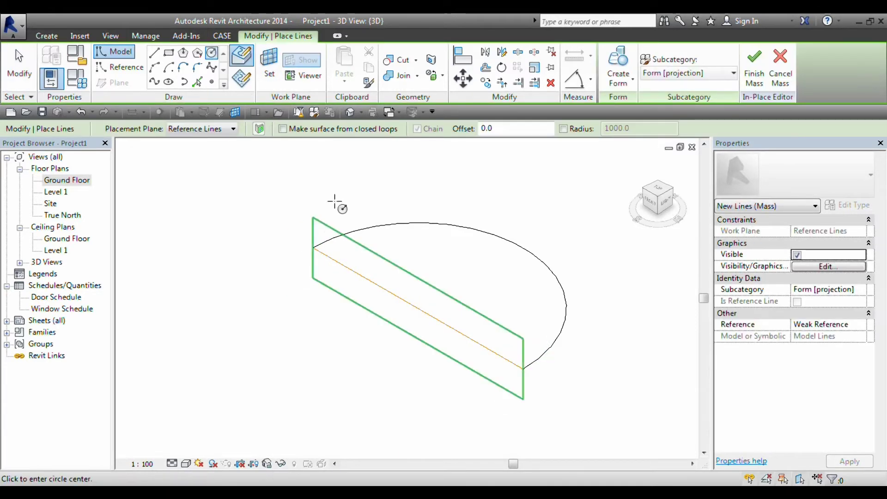
left_click(313, 248)
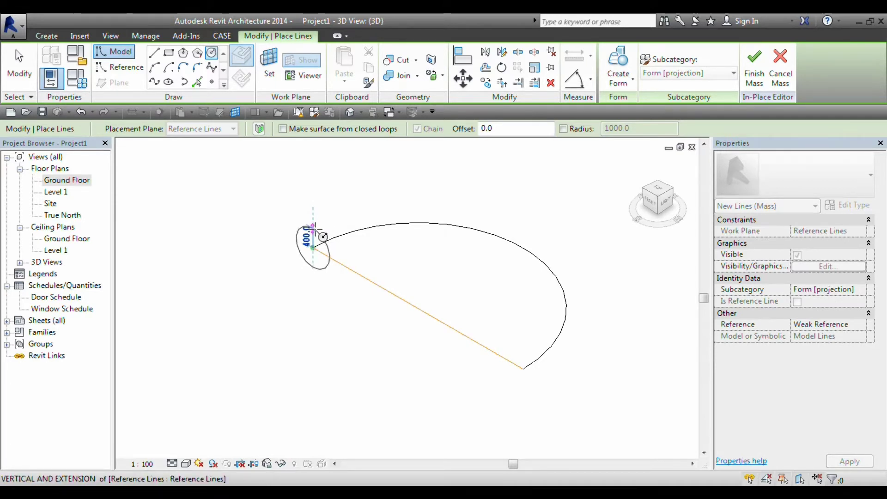
left_click(313, 226)
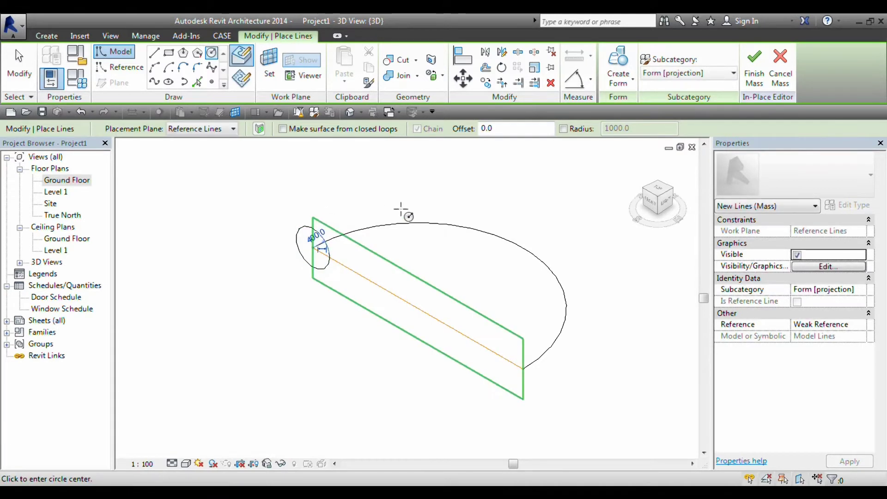
left_click(521, 368)
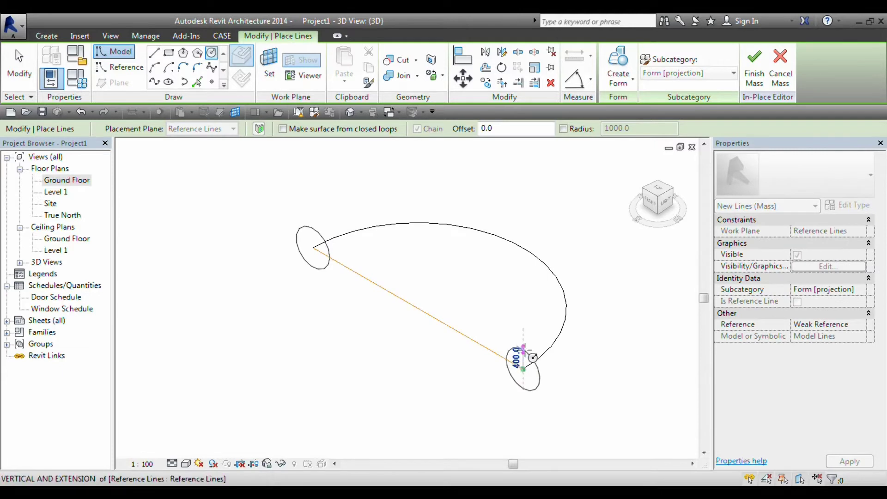
left_click(523, 350)
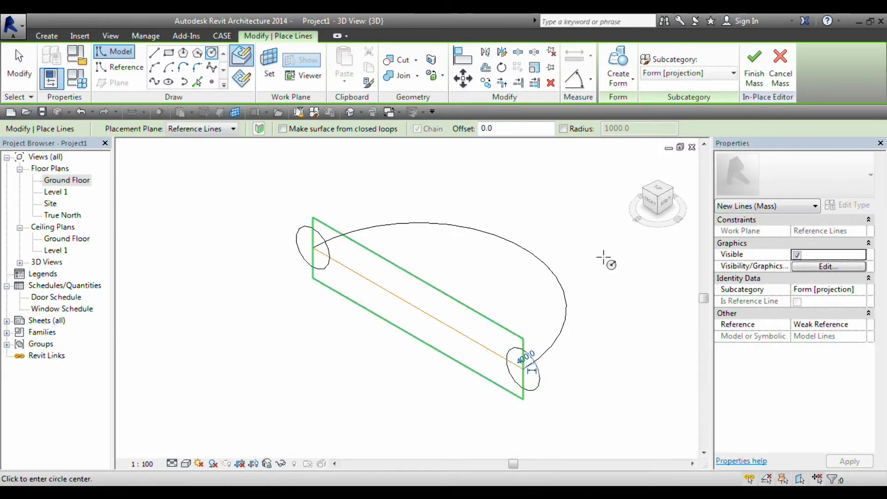
key("Escape")
key("Escape")
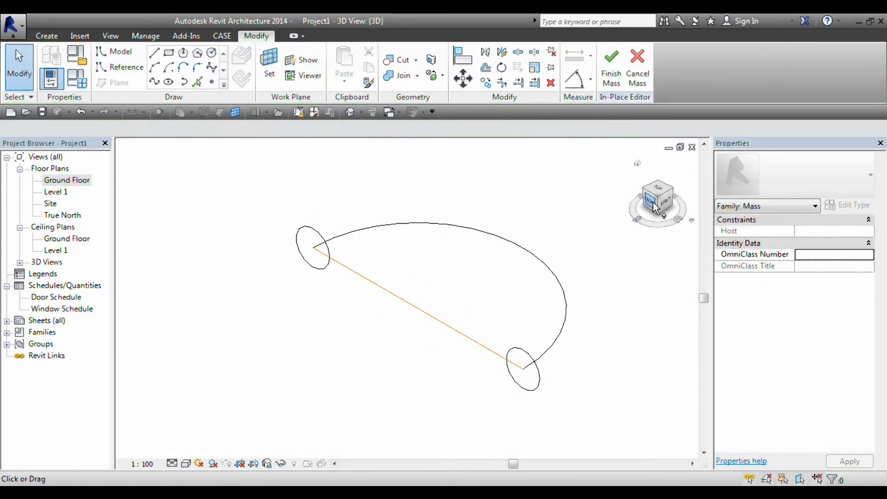
Step: From the Front view, move the right-hand circle 2800 mm straight up, then return to 3D
left_click(650, 205)
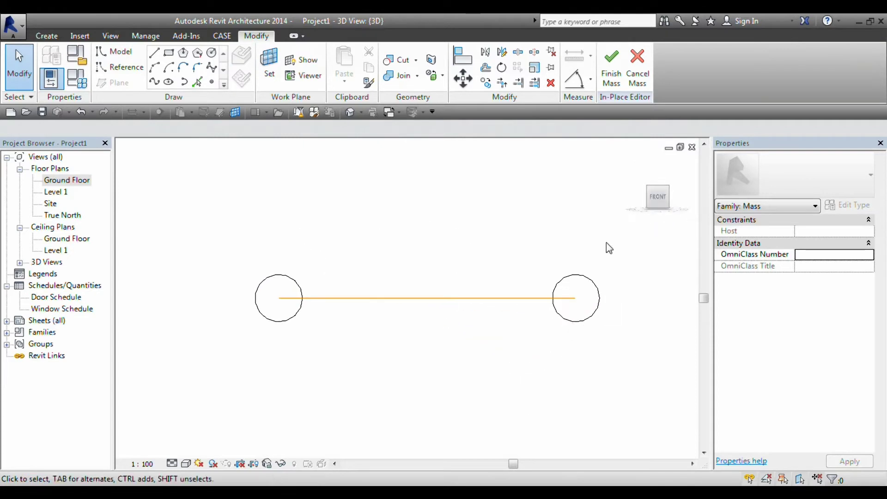
left_click(583, 281)
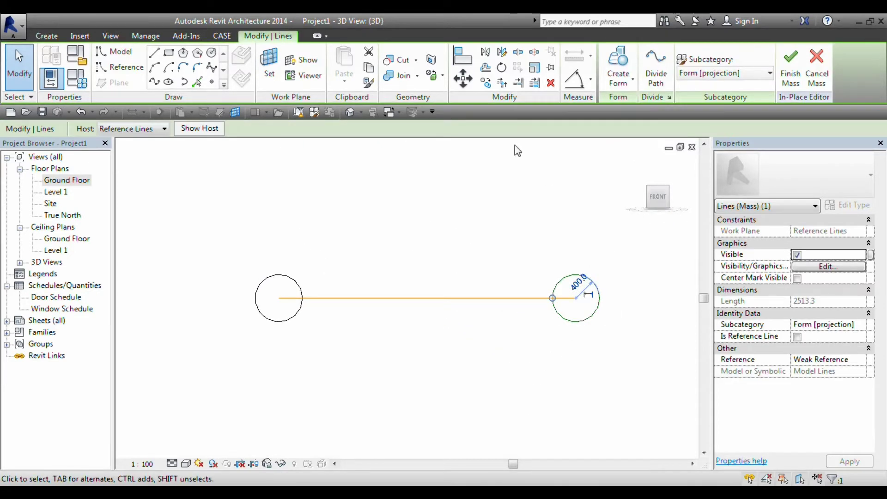
left_click(464, 80)
left_click(579, 307)
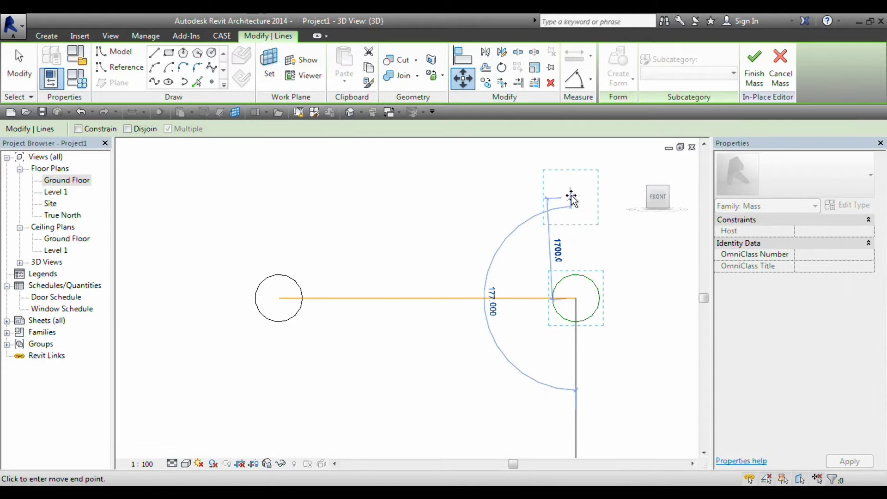
middle_click_drag(572, 198, 561, 297)
scroll(565, 280, "down", 1)
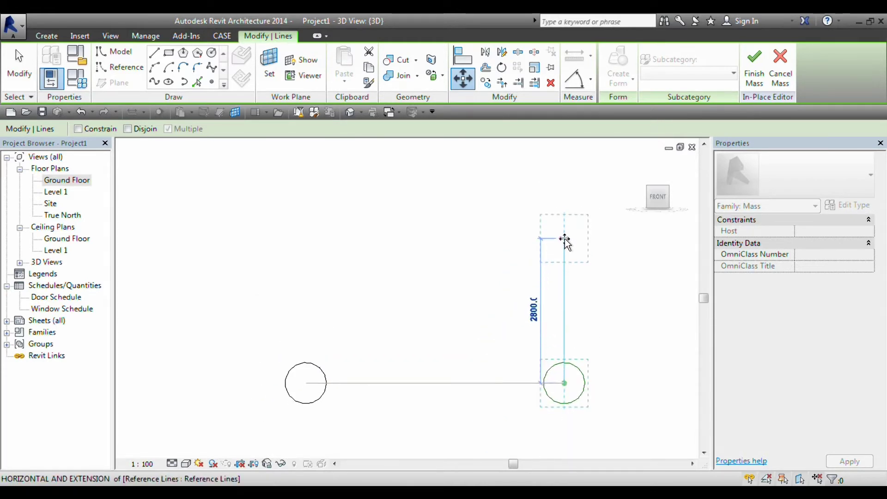
left_click(566, 228)
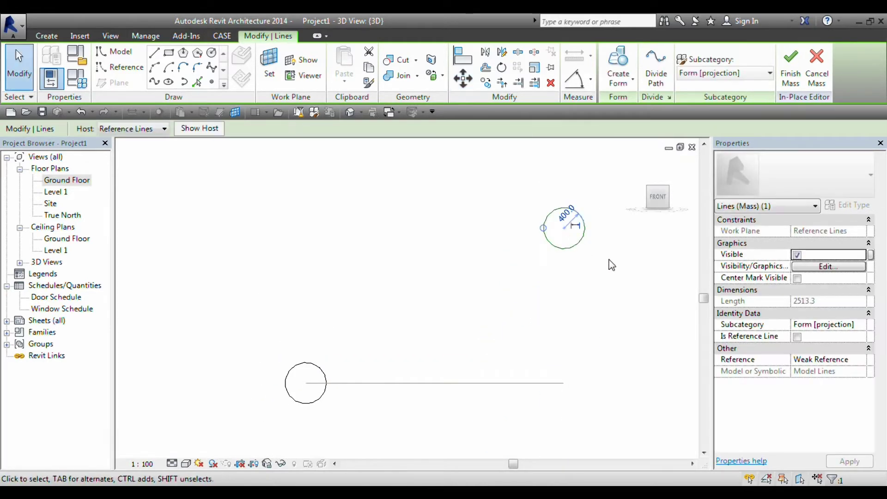
key("Escape")
left_click(669, 187)
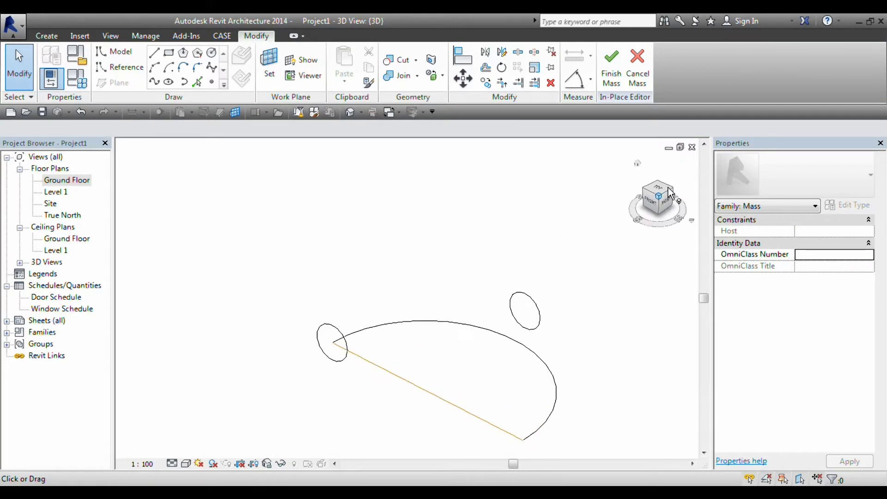
middle_click_drag(476, 359, 436, 291)
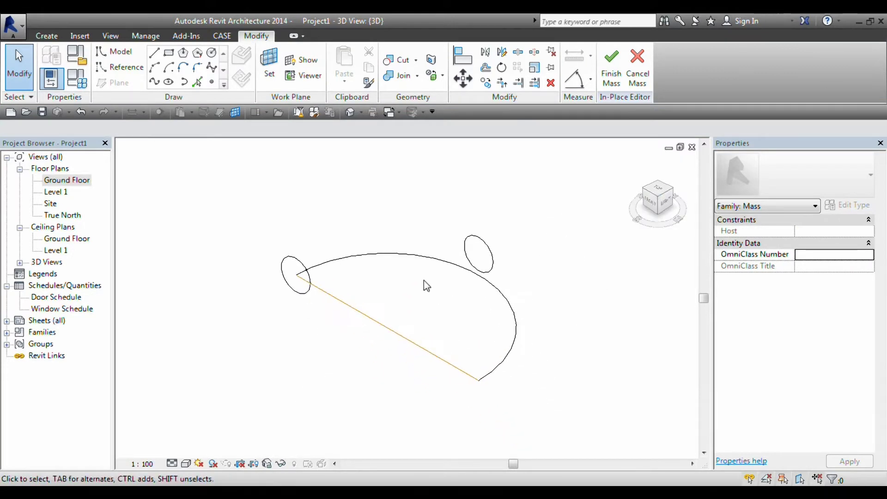
Step: Select both circles and the half-circle arc and create a solid form from them
left_click(296, 266)
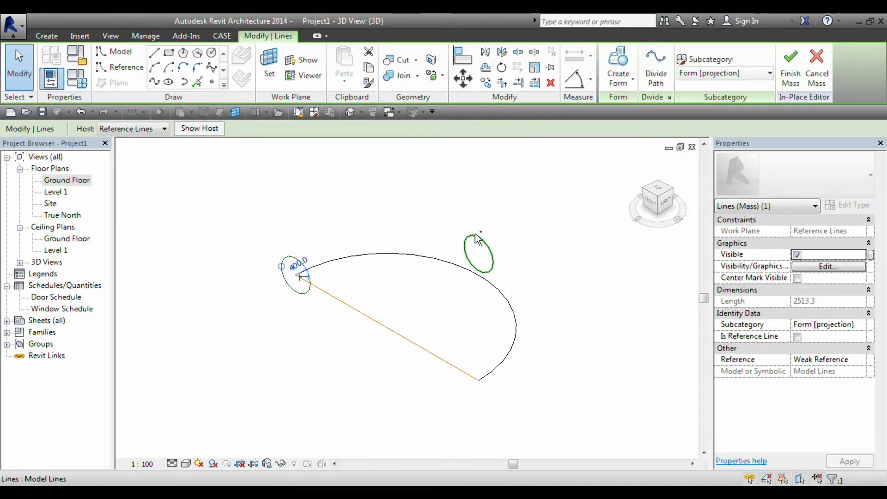
left_click(475, 234, "ctrl")
left_click(392, 254, "ctrl")
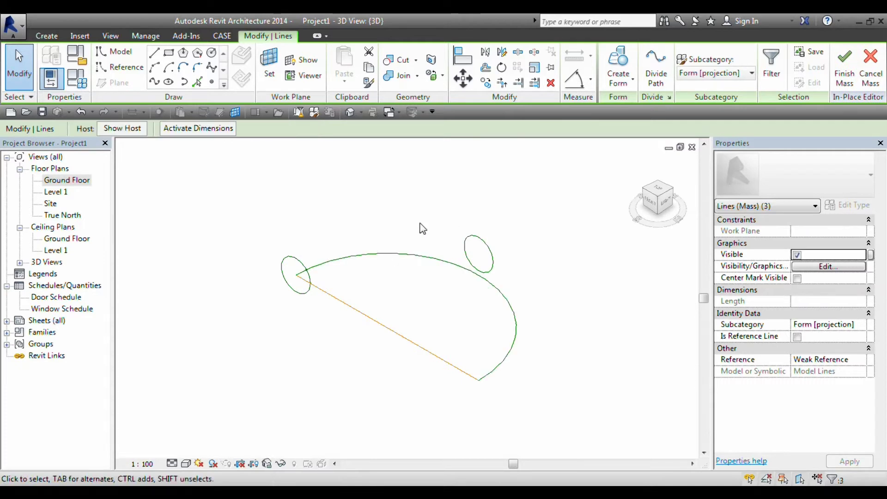
left_click(619, 60)
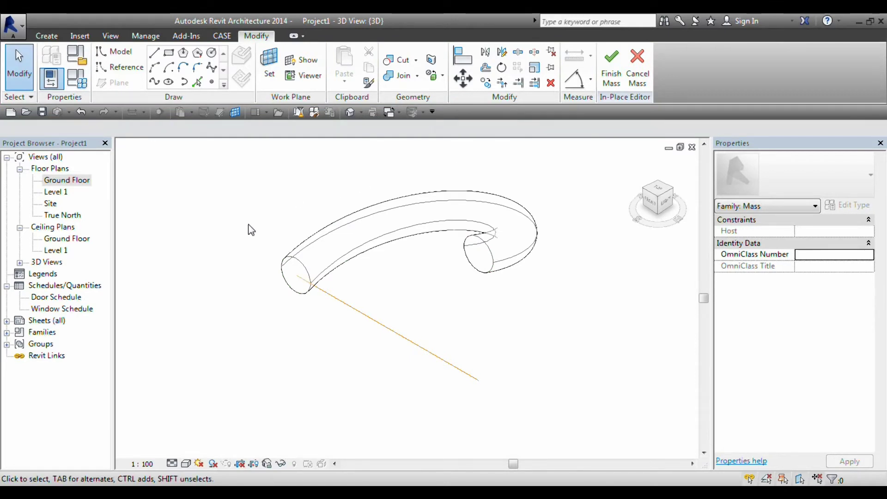
mouse_move(319, 345)
middle_mouse_down("shift")
mouse_move(432, 325)
mouse_move(542, 289)
mouse_move(547, 223)
mouse_move(505, 291)
mouse_move(299, 337)
mouse_move(313, 351)
mouse_move(325, 344)
middle_mouse_up("shift")
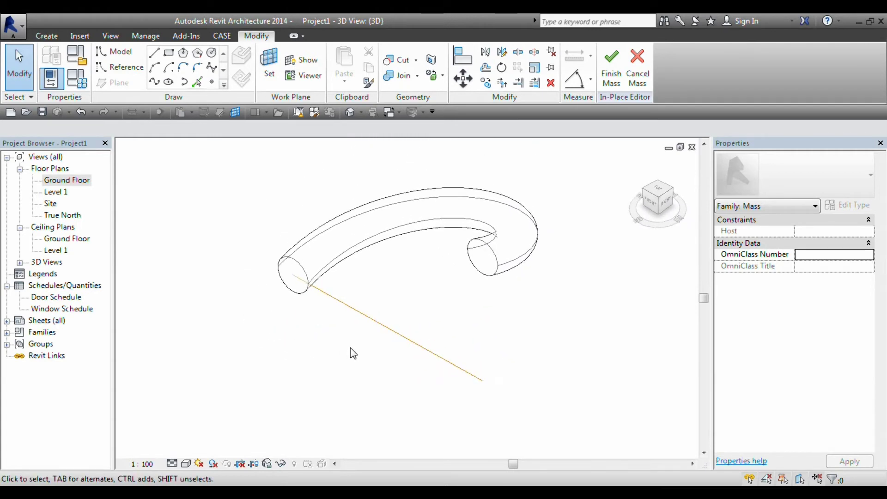
Step: Clear the reference line selection and view the semicircular tube from the Top
left_click(389, 330)
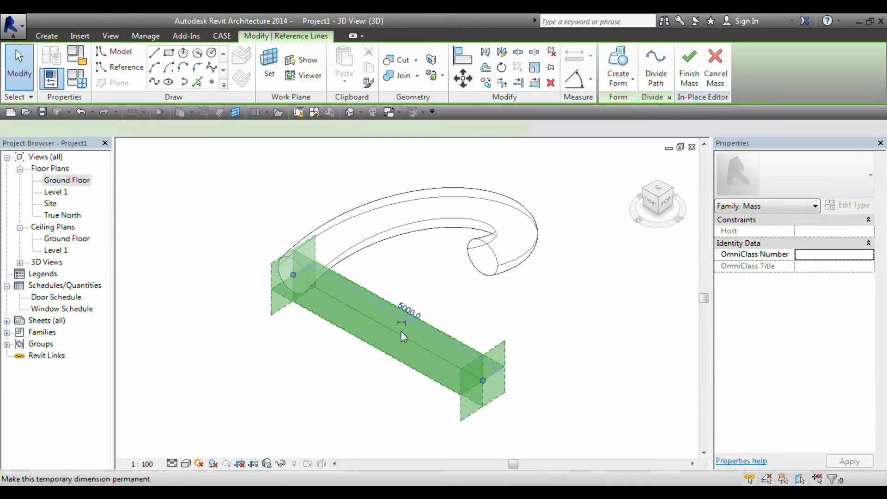
left_click(486, 327)
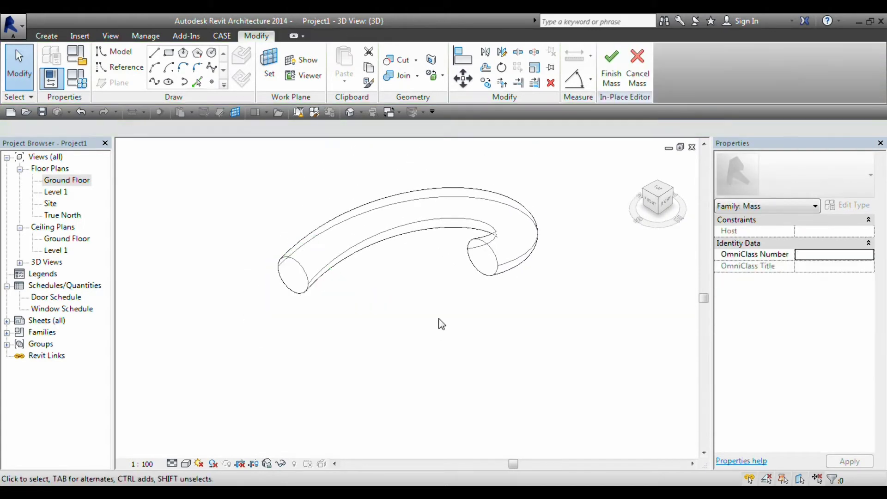
left_click(659, 193)
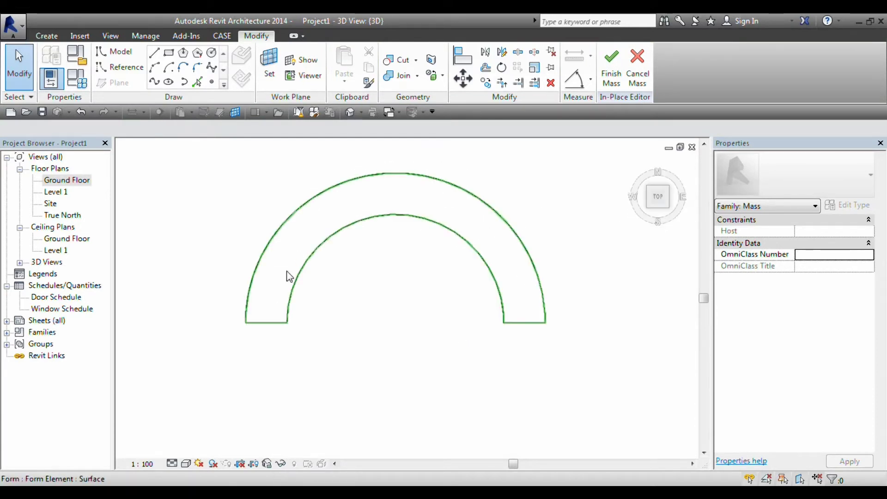
Step: Copy the arch form from its left end to its right end
scroll(280, 323, "down", 3)
left_click_drag(240, 214, 457, 358)
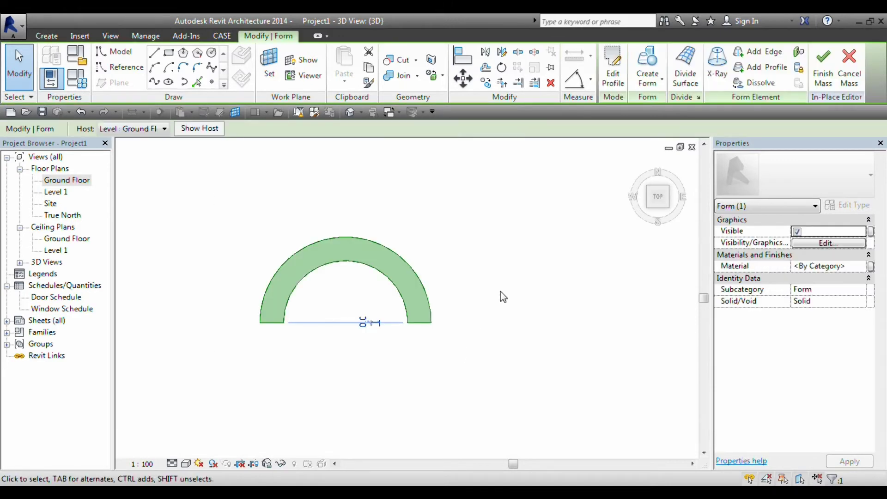
left_click(486, 82)
left_click(260, 322)
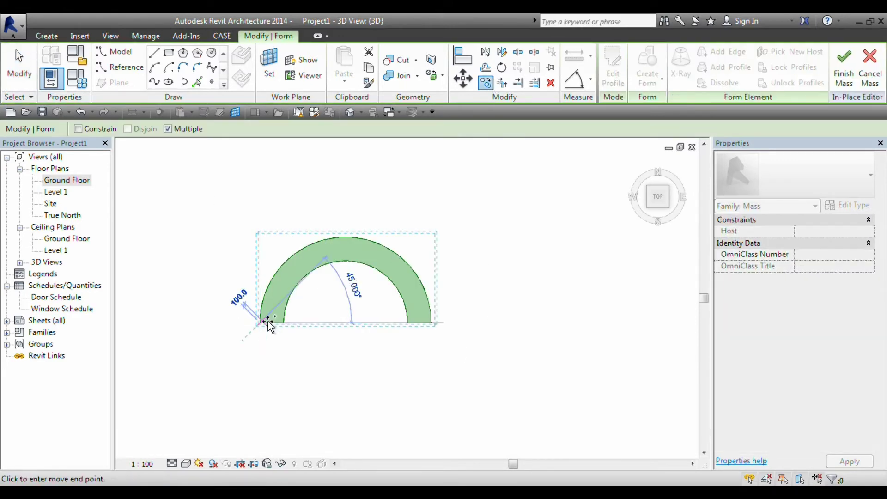
left_click(432, 323)
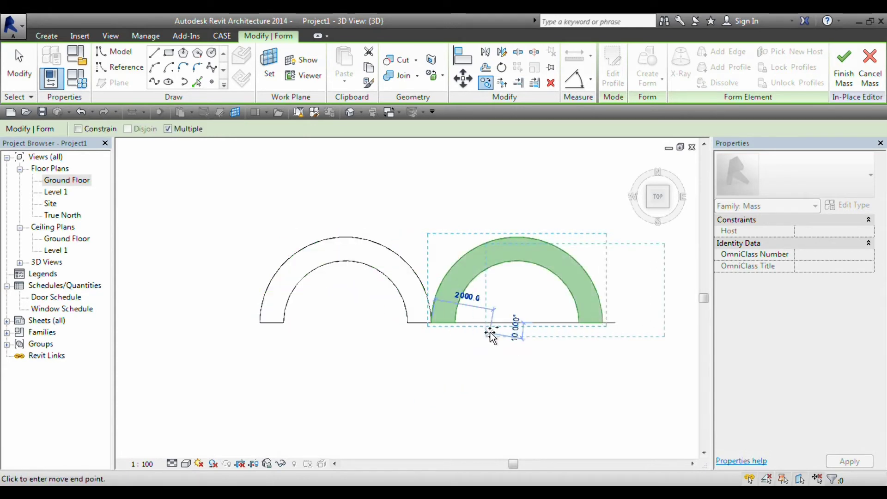
Step: Rotate the copy 180° about the arches' shared endpoint to close the ring
left_click(502, 69)
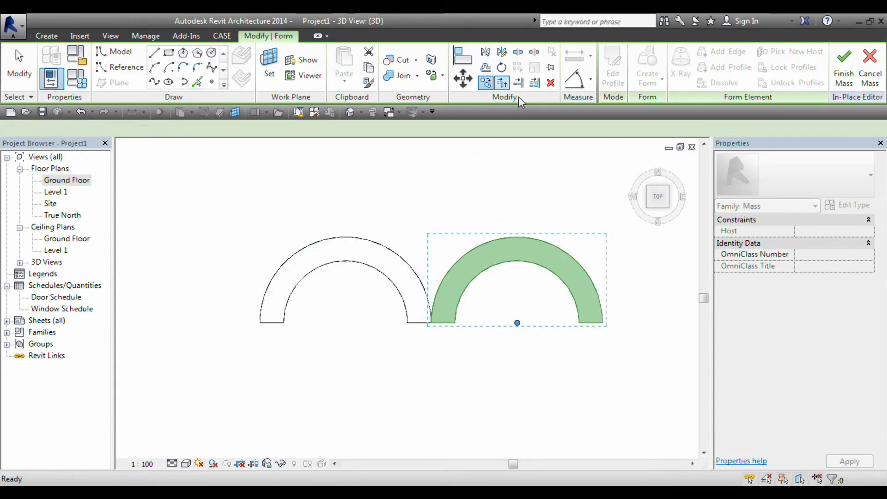
left_click(345, 128)
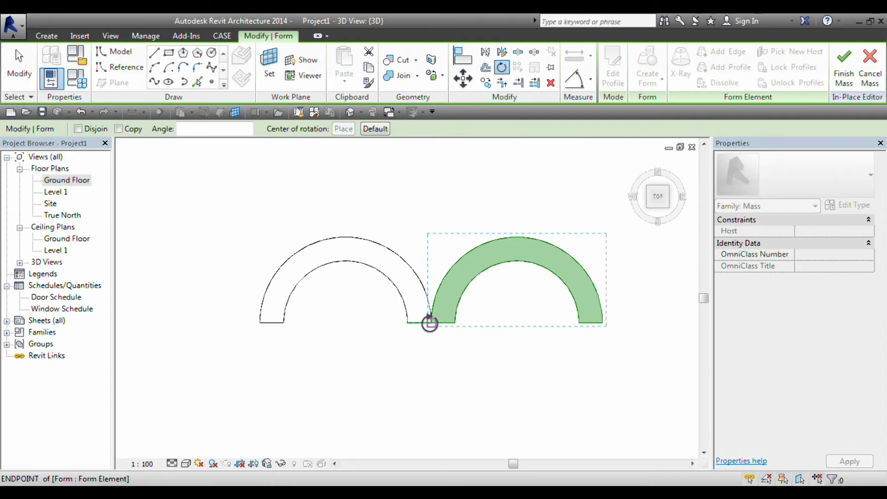
left_click(431, 323)
left_click(574, 327)
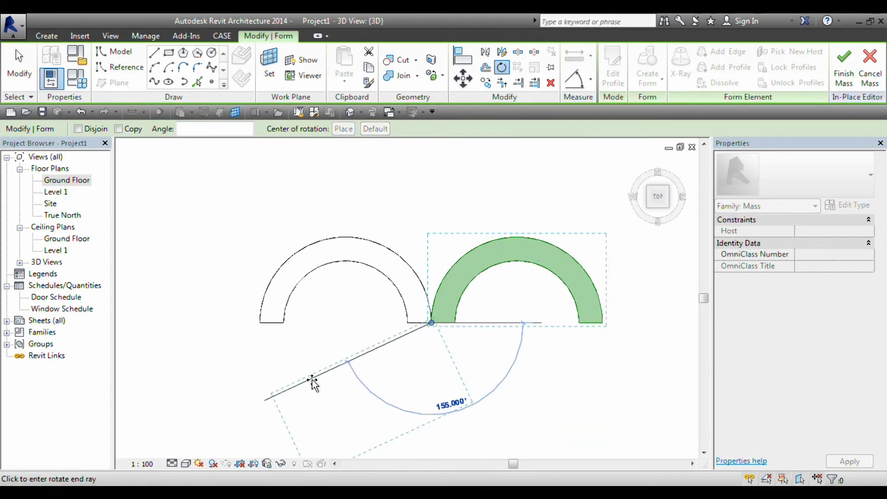
type("180")
key("Return")
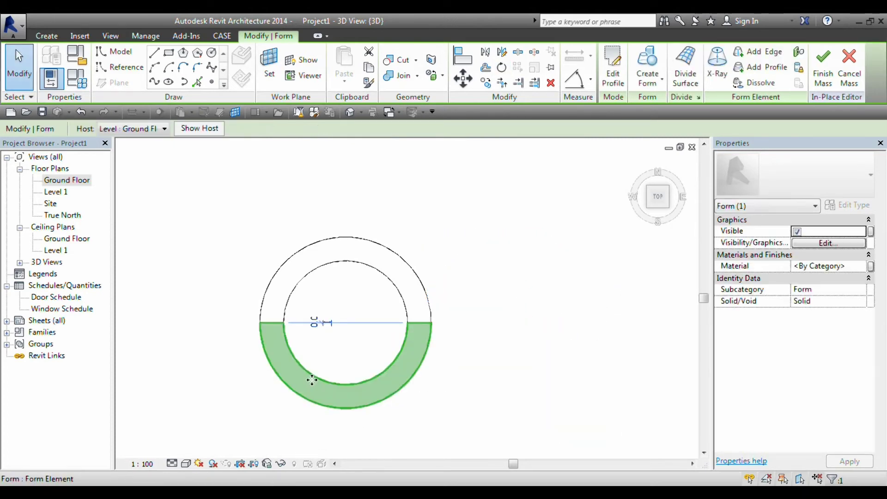
left_click(535, 296)
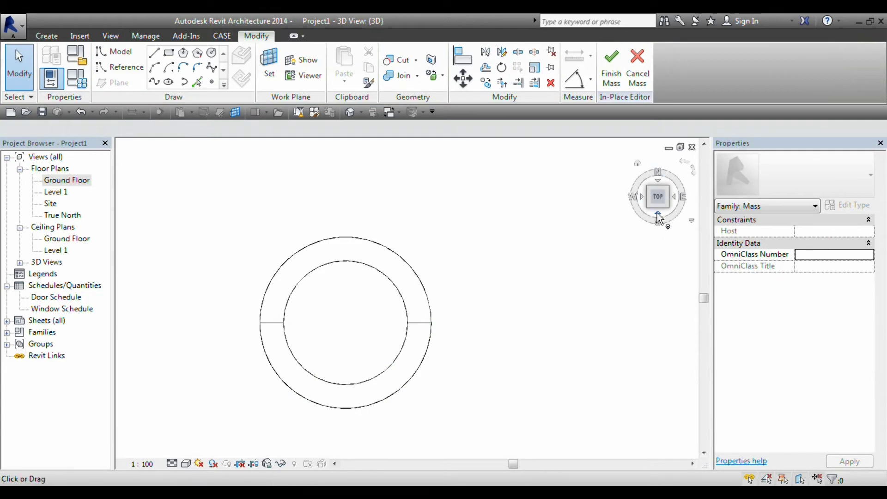
Step: In Front view, move the lower-right half-tube up 3000 to meet the other tube's top end
left_click(658, 214)
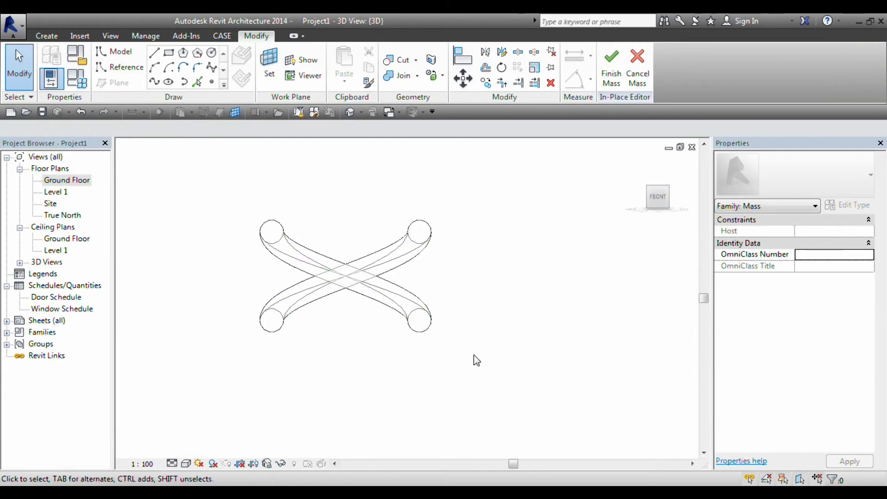
left_click_drag(459, 357, 391, 286)
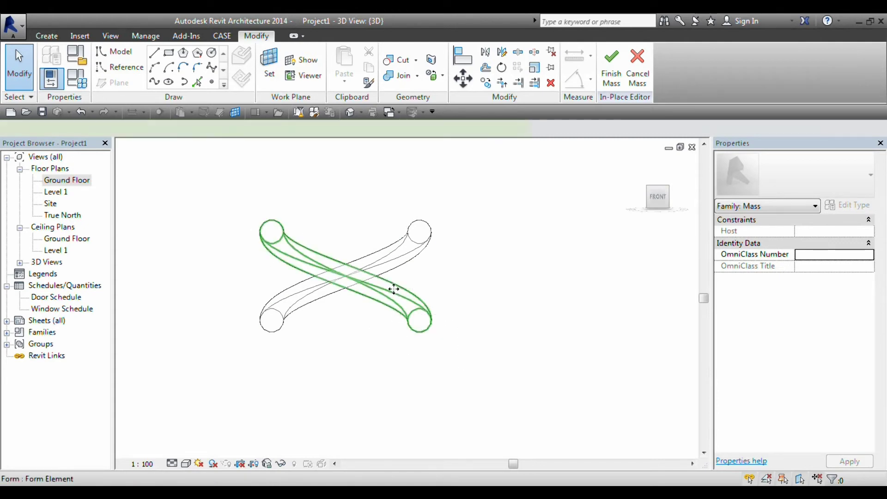
left_click(462, 84)
left_click(419, 332)
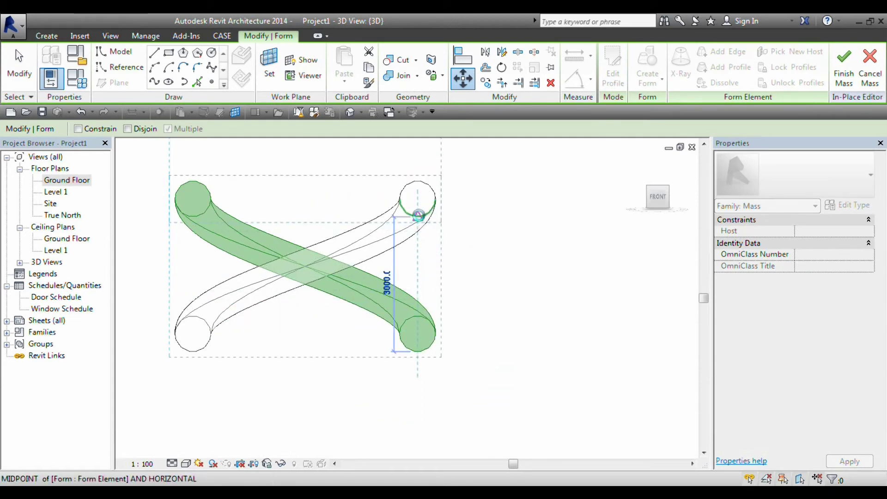
left_click(419, 216)
left_click(428, 313)
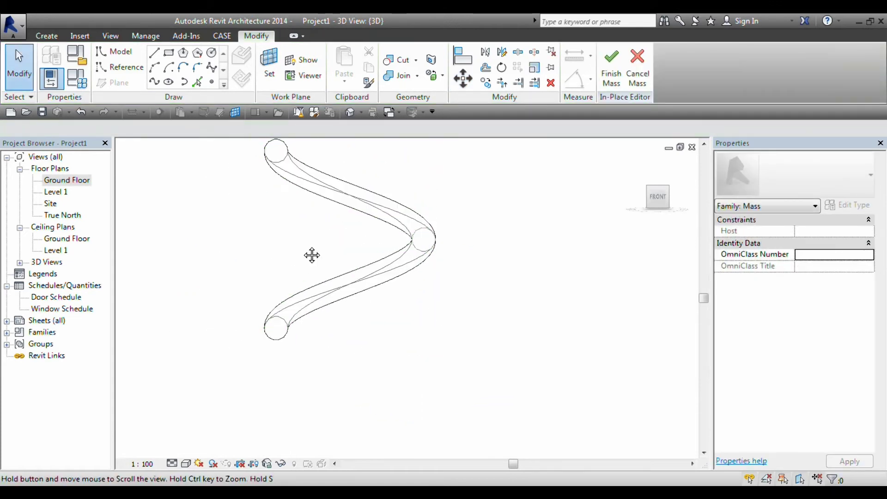
Step: Copy the two-tube turn upward 6000 mm repeatedly to stack four turns
middle_click_drag(312, 255, 390, 322)
left_click_drag(562, 424, 384, 311)
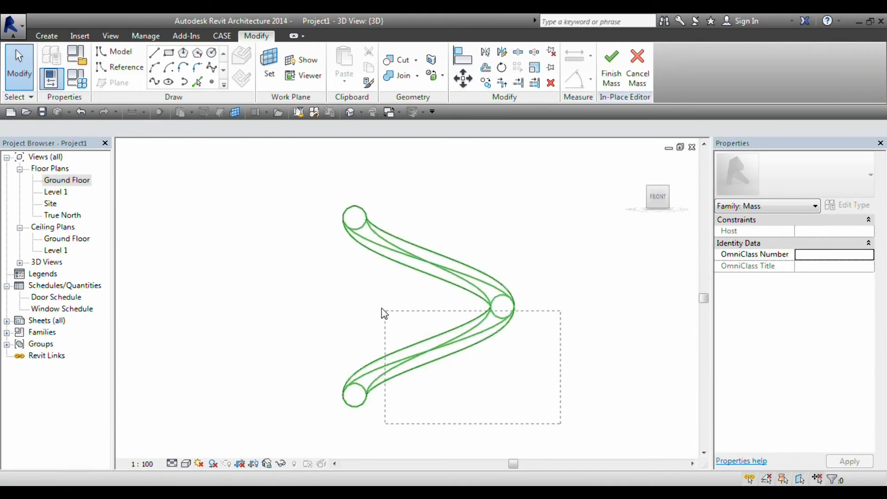
left_click_drag(311, 204, 308, 200)
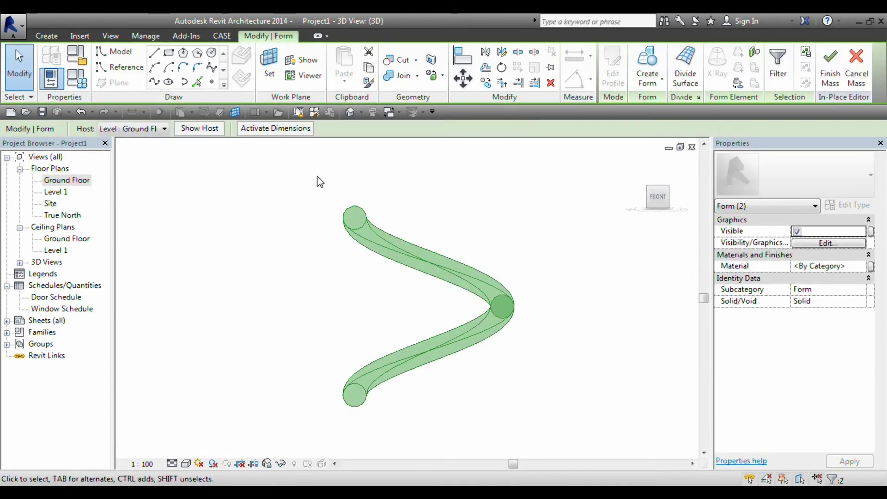
left_click(485, 83)
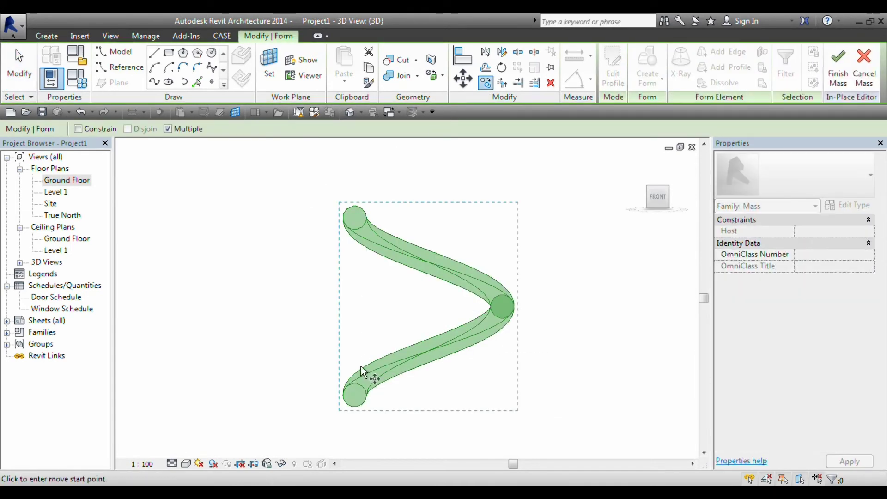
left_click(355, 407)
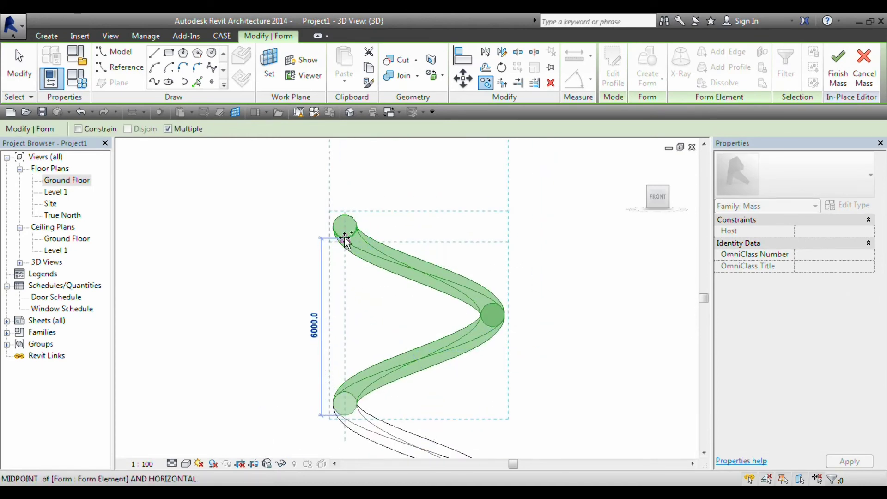
left_click(346, 239)
scroll(363, 305, "down", 3)
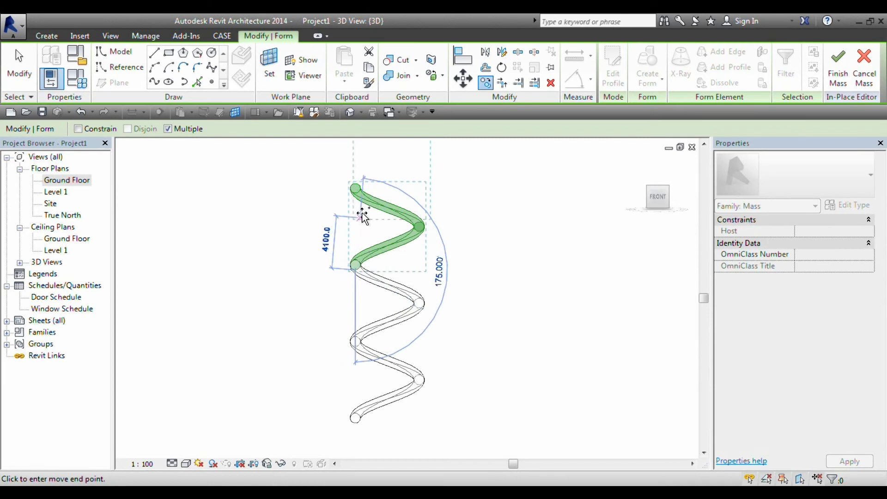
scroll(356, 192, "up", 2)
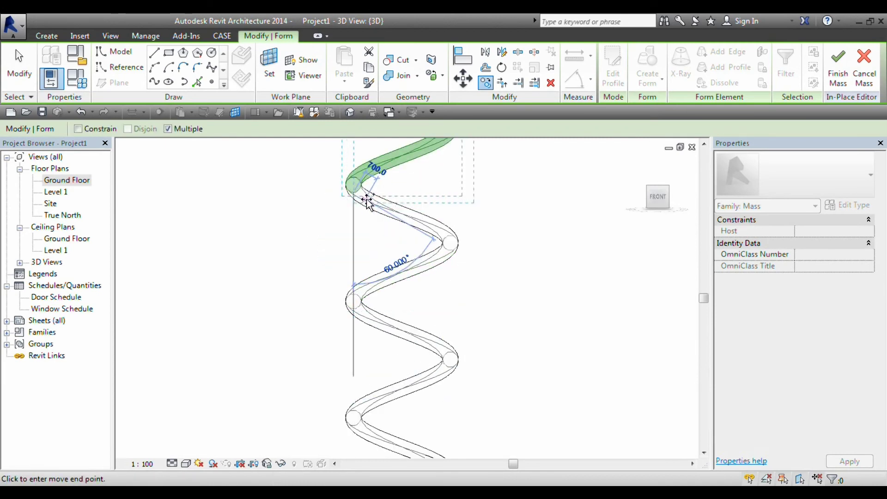
key("Escape")
key("Escape")
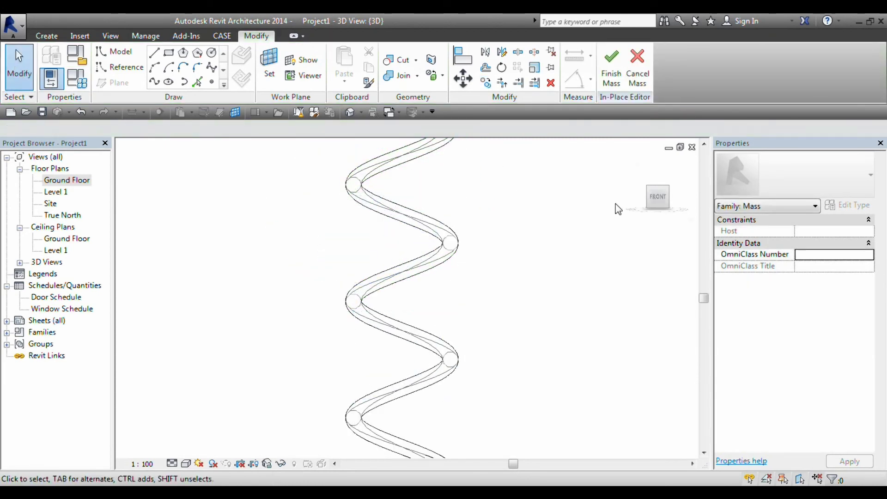
Step: Select all coil pieces and set the Default Form material transparency to 0
left_click(650, 188)
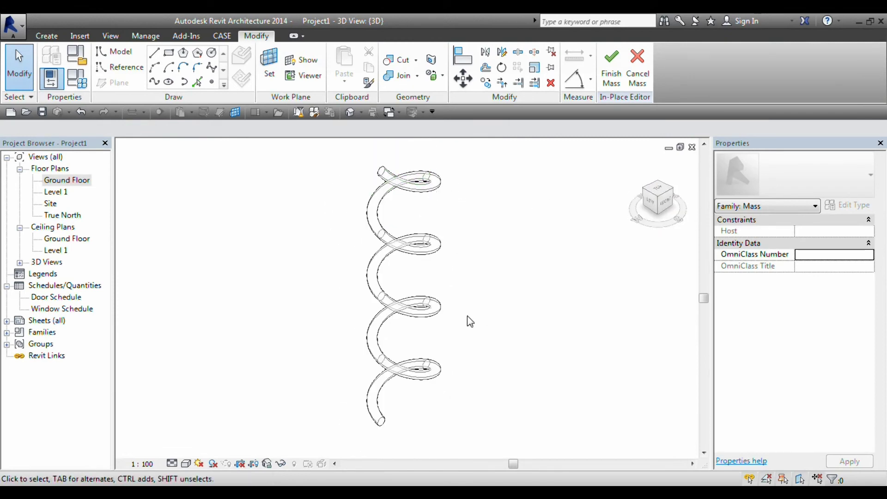
left_click_drag(467, 431, 326, 168)
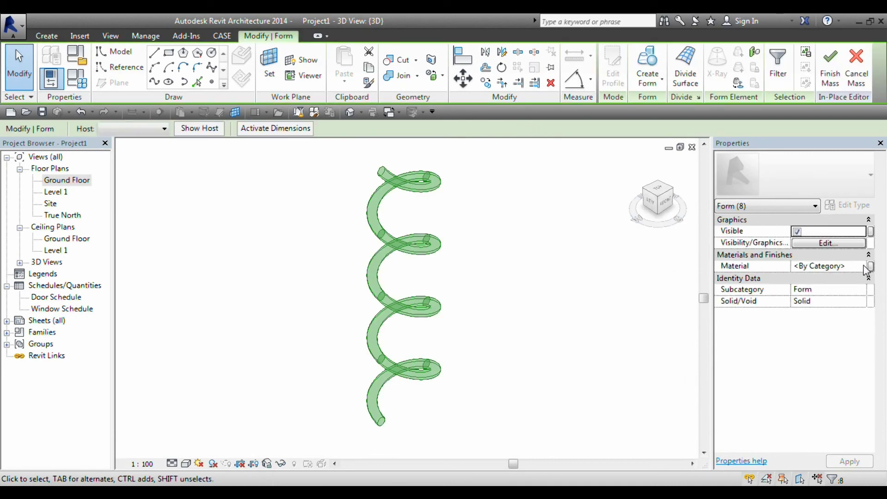
left_click(828, 267)
left_click(868, 267)
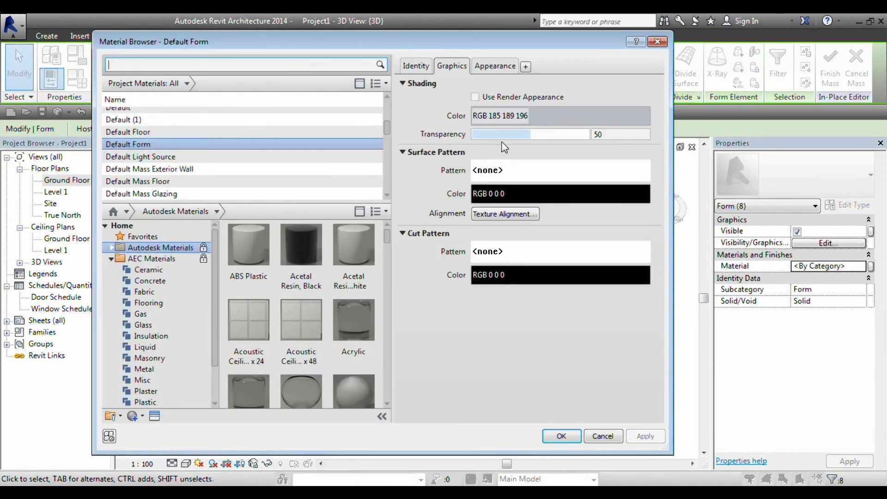
left_click_drag(504, 135, 465, 135)
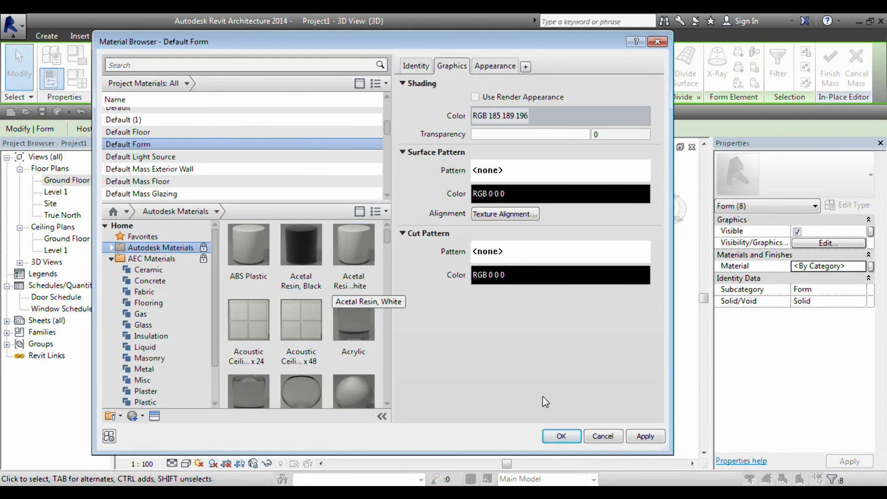
left_click(572, 437)
left_click(482, 304)
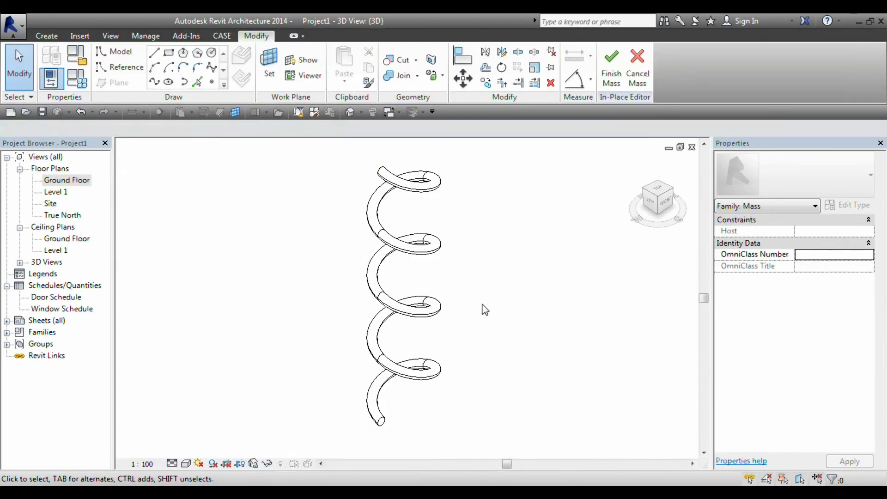
middle_click_drag(552, 264, 577, 267, "shift")
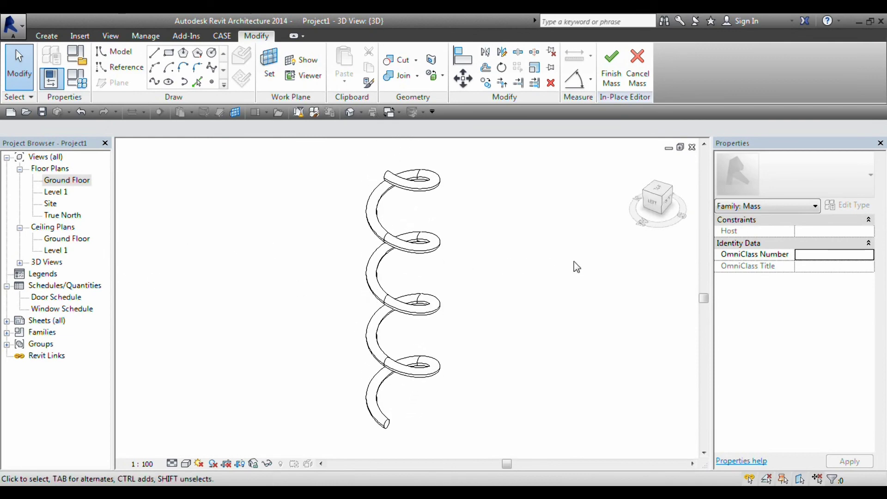